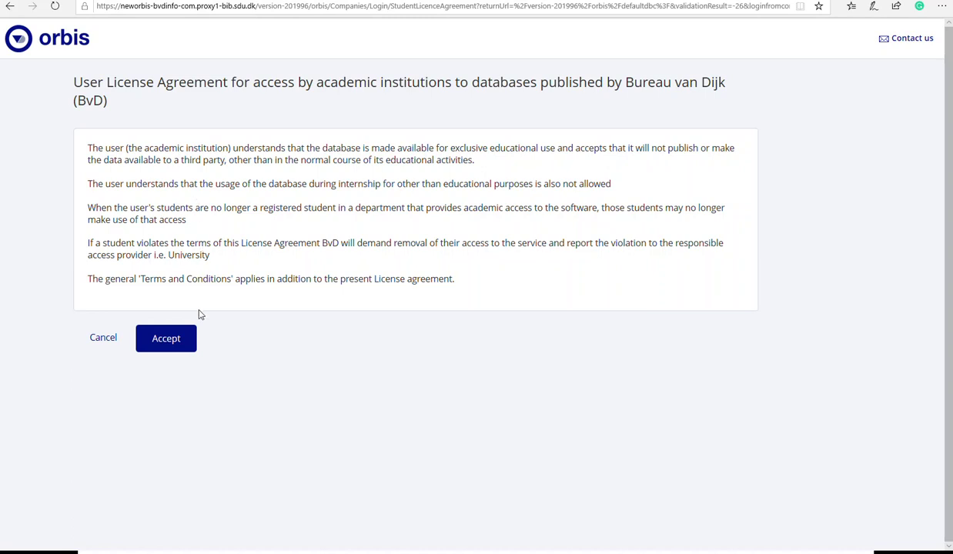
Step: Accept the academic licence agreement and restart the Orbis session despite the open one
left_click(166, 339)
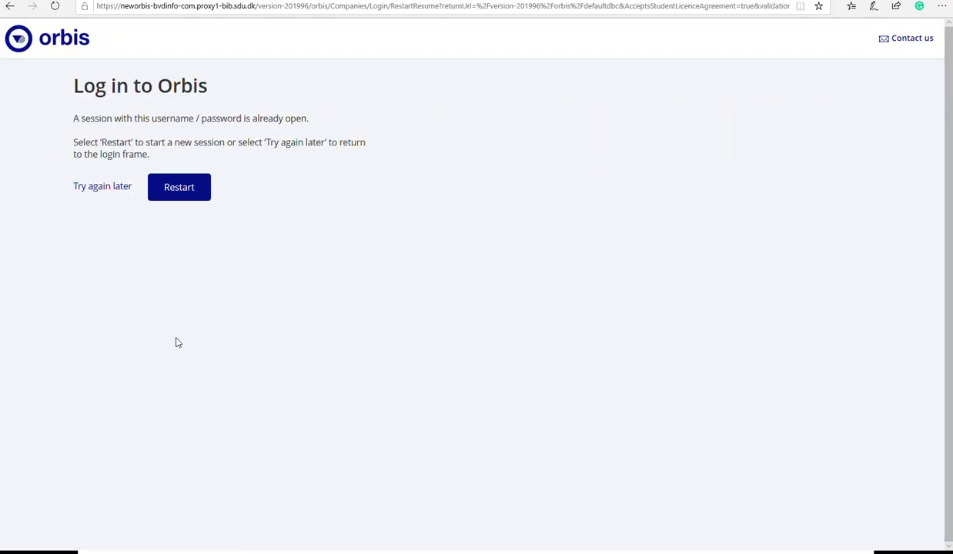
left_click(181, 187)
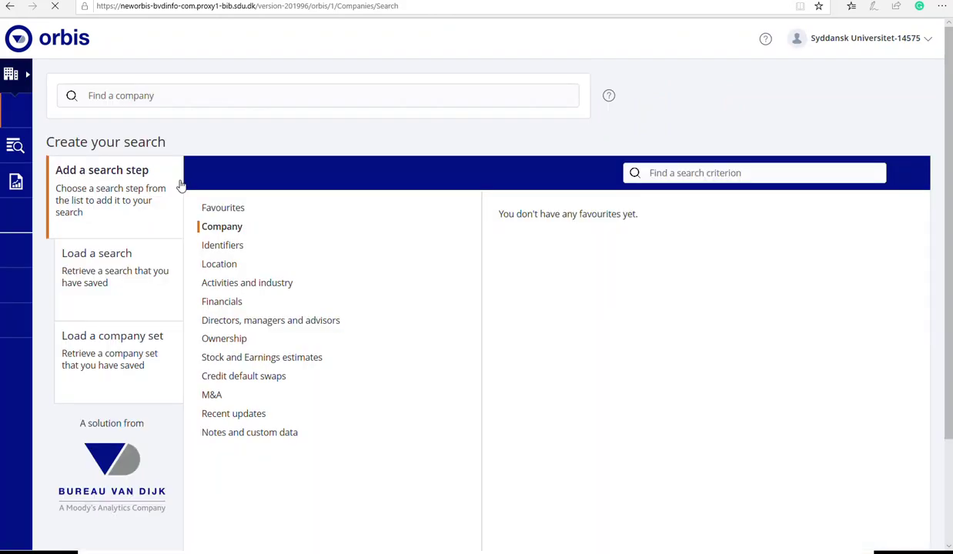
Step: Search 'summerbird' and open the report for SUMMERBIRD A/S of Assens, Denmark
left_click(113, 93)
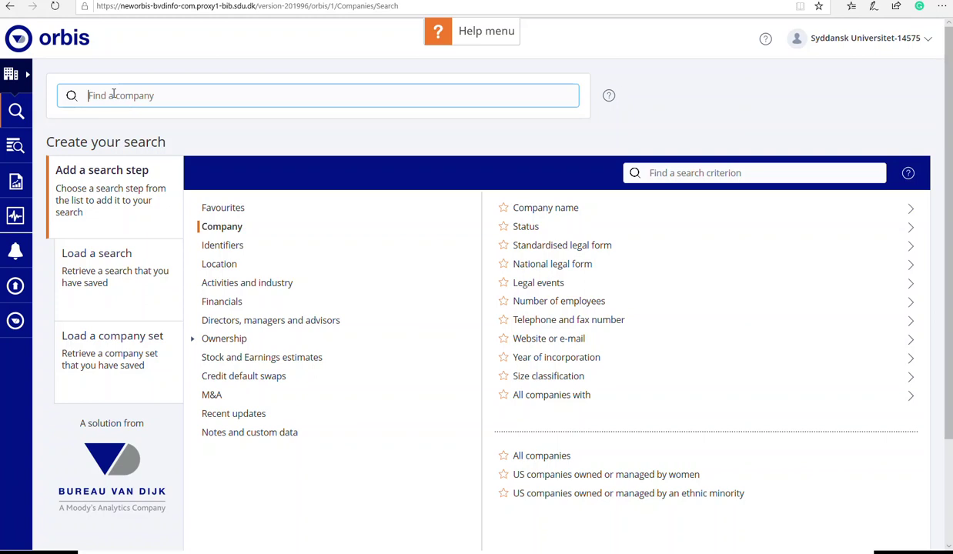
type("summerbird")
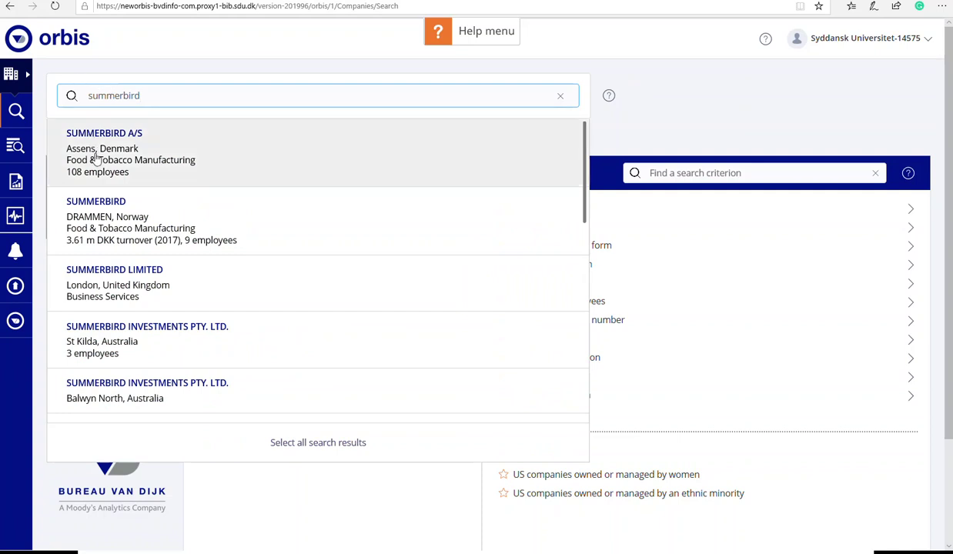
left_click(96, 158)
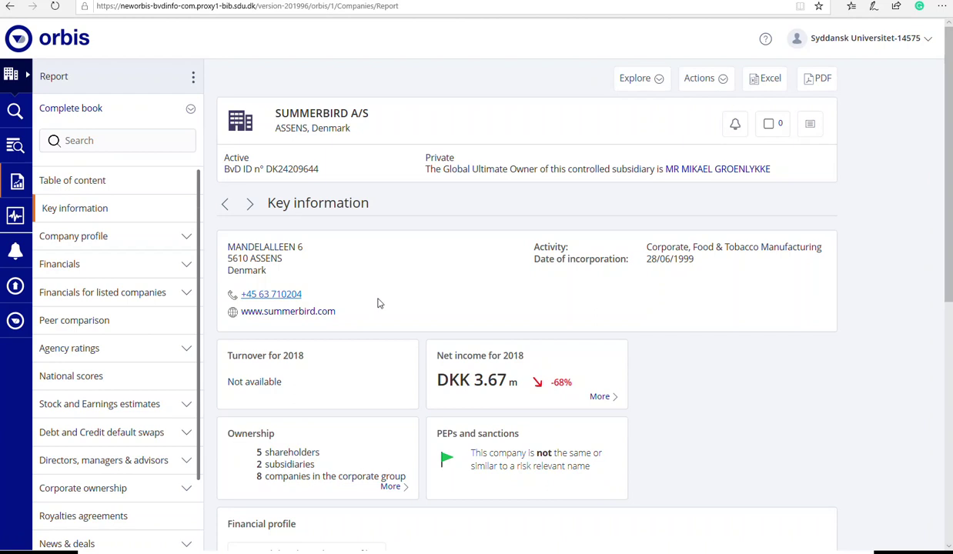
Step: Scroll through the SUMMERBIRD A/S report, then expand its Company profile subsections
scroll(376, 296, "down", 5)
scroll(377, 303, "down", 2)
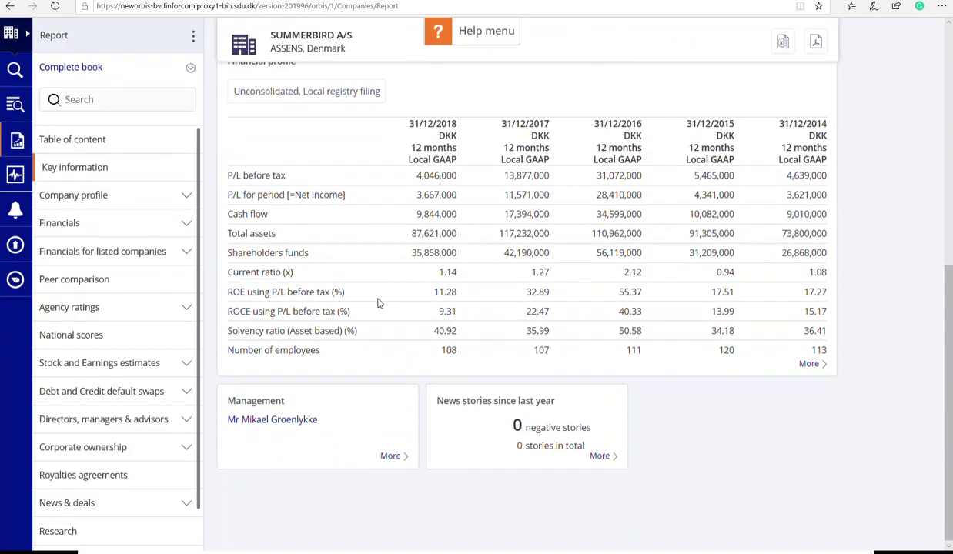
scroll(377, 302, "up", 7)
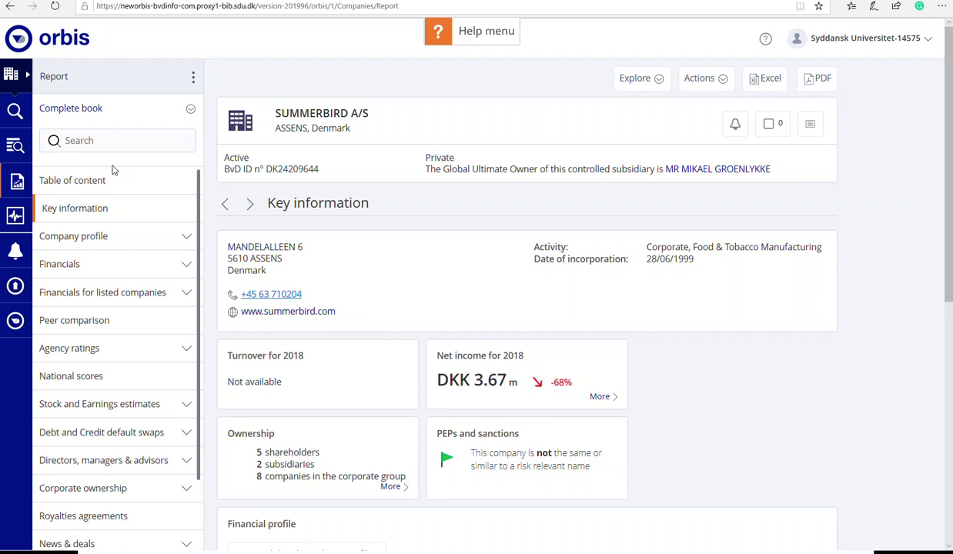
left_click(80, 244)
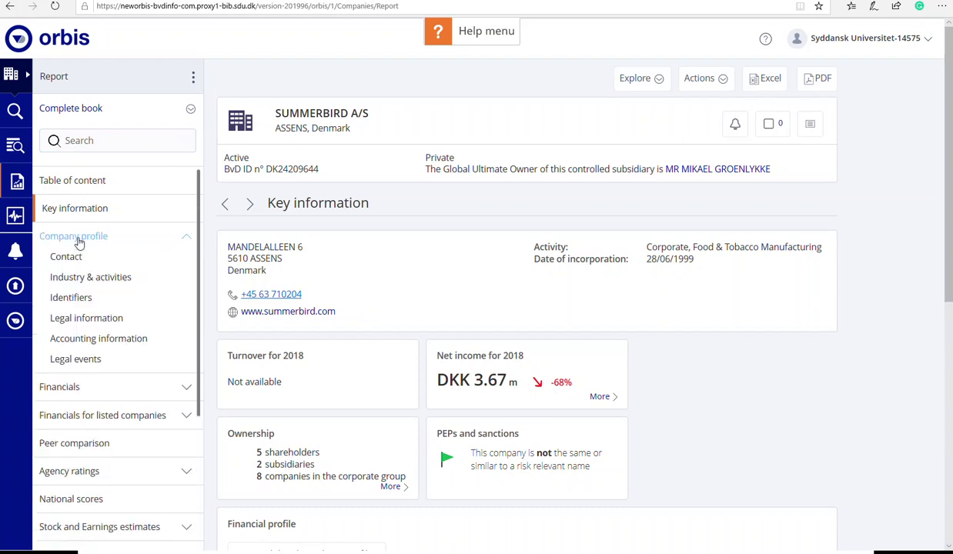
Step: Show SUMMERBIRD A/S industry codes: NACE 1082, DB07 108200, Food & Tobacco Manufacturing
left_click(67, 278)
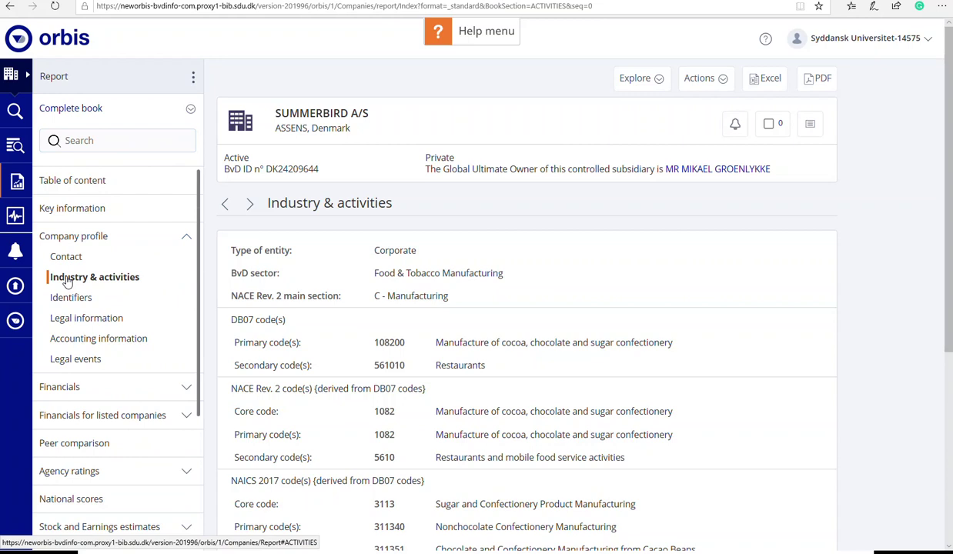
scroll(294, 391, "down", 1)
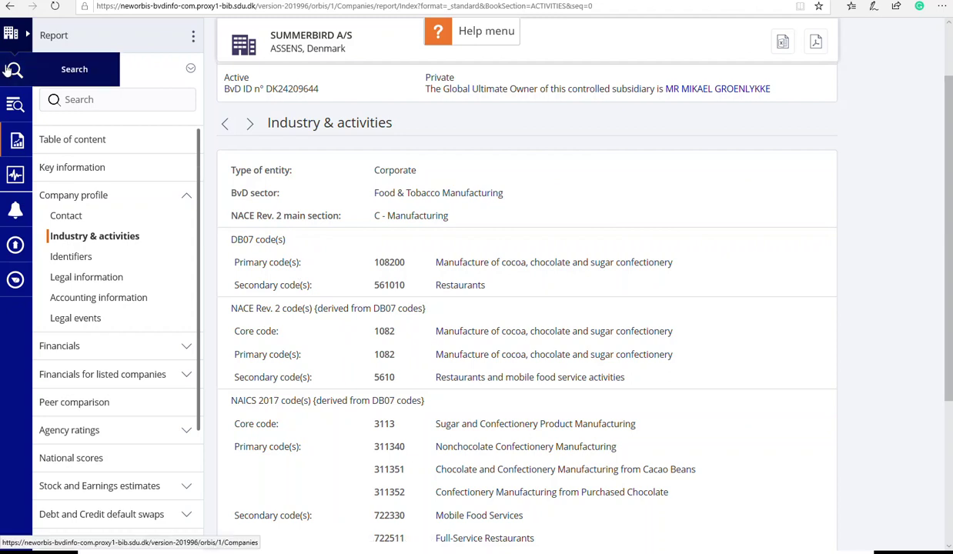
scroll(9, 69, "up", 1)
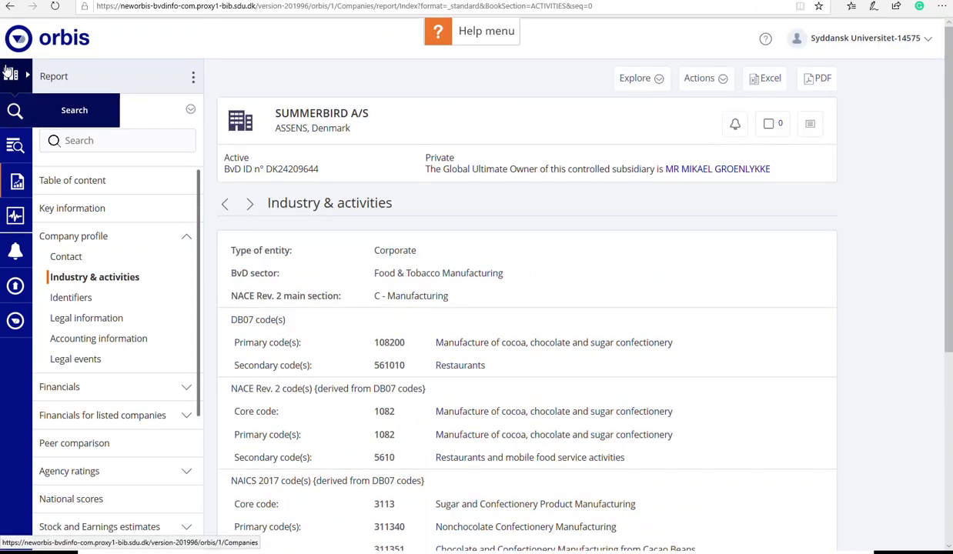
Step: Discard the SUMMERBIRD quick search with Start again, returning to an empty search page
left_click(65, 38)
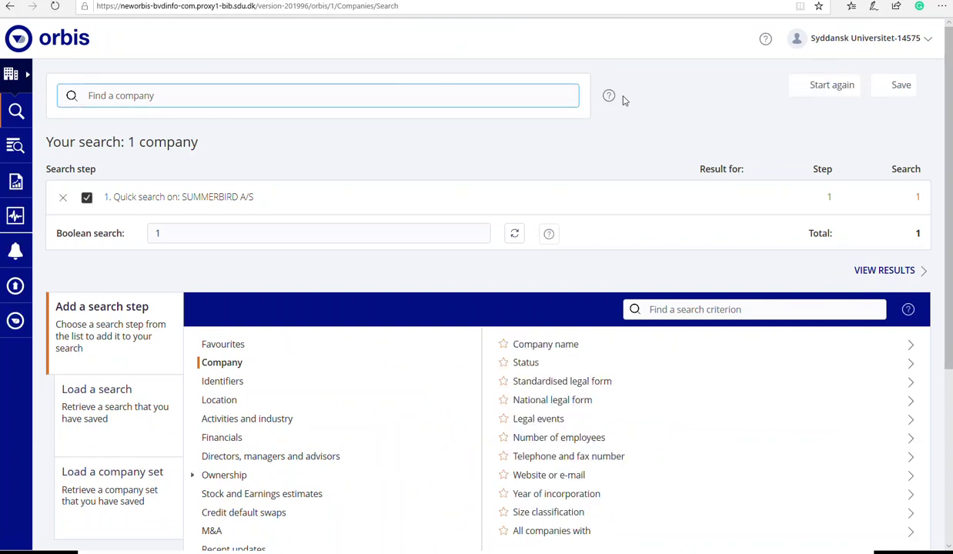
left_click(823, 85)
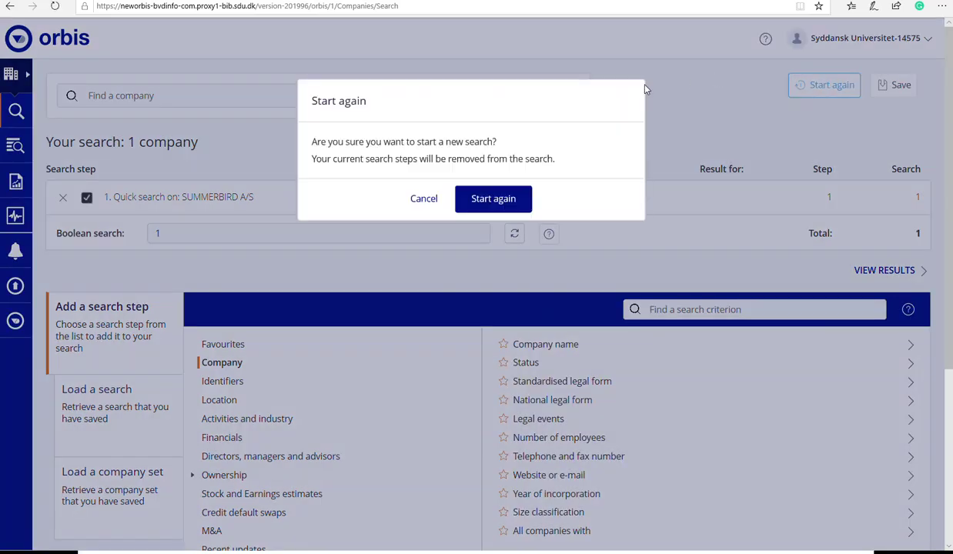
left_click(483, 198)
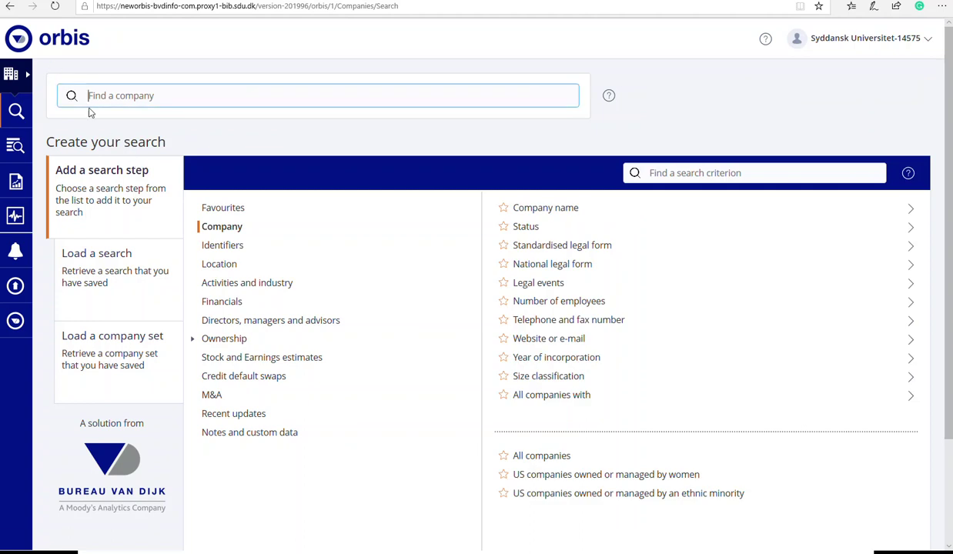
Step: Choose the Industry classifications criterion under Activities and industry
left_click(230, 285)
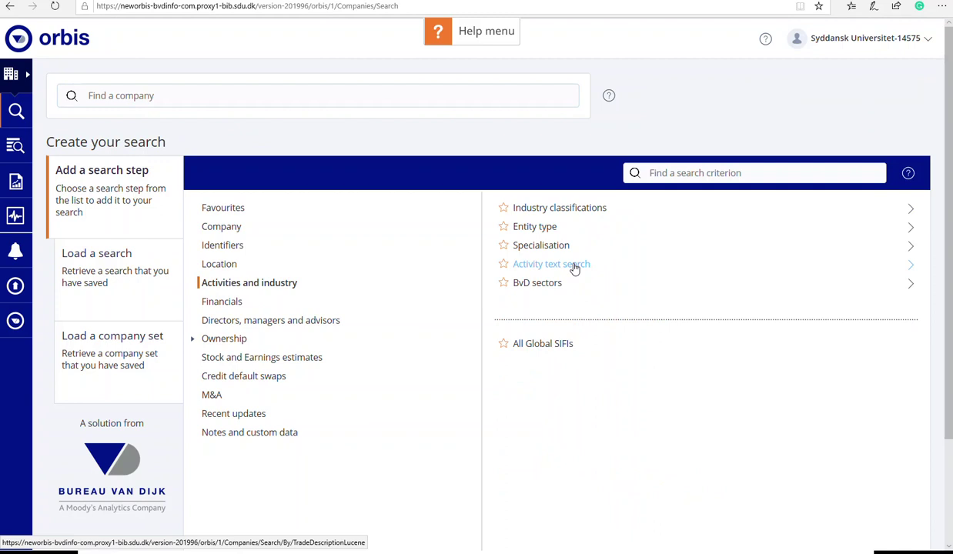
left_click(574, 209)
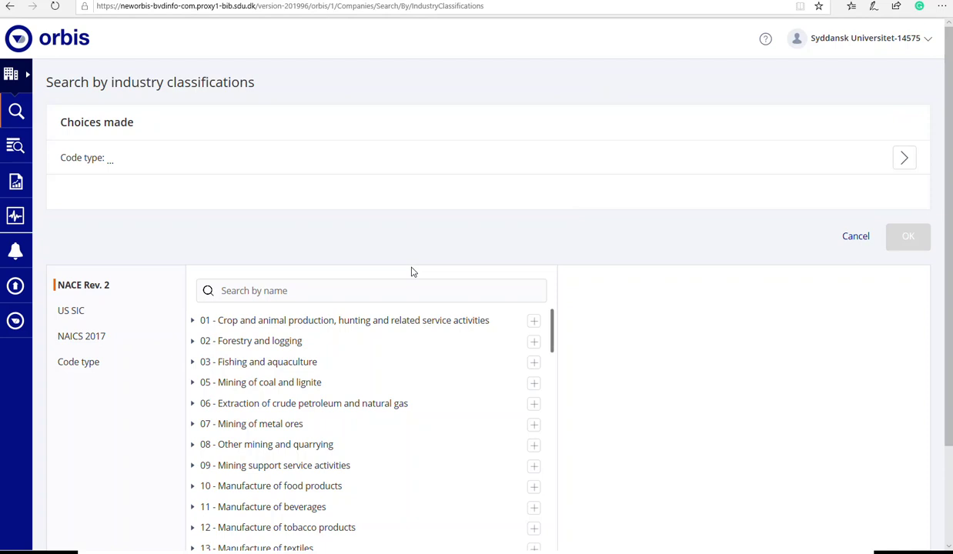
Step: Add NACE Rev. 2 code 1082, cocoa, chocolate and sugar confectionery, as the industry step
left_click(234, 292)
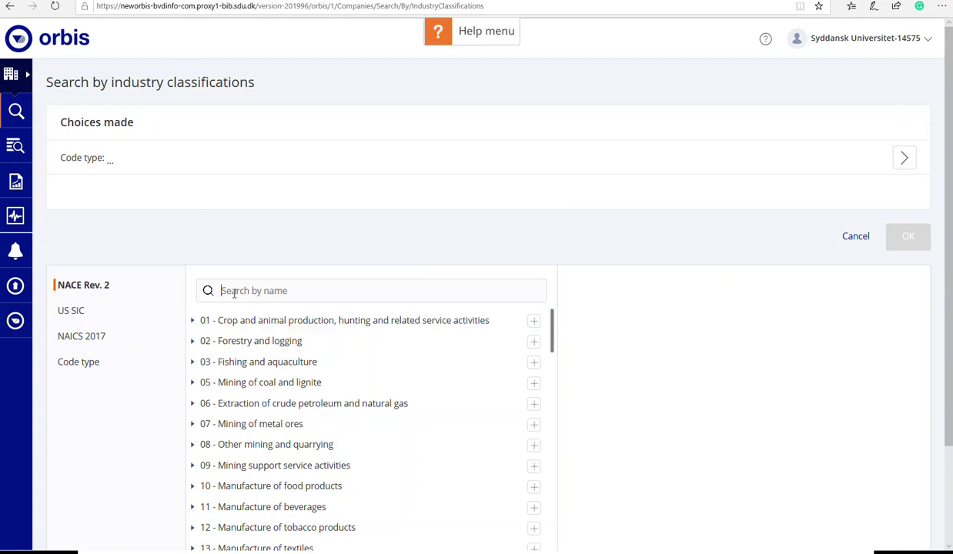
type("1082")
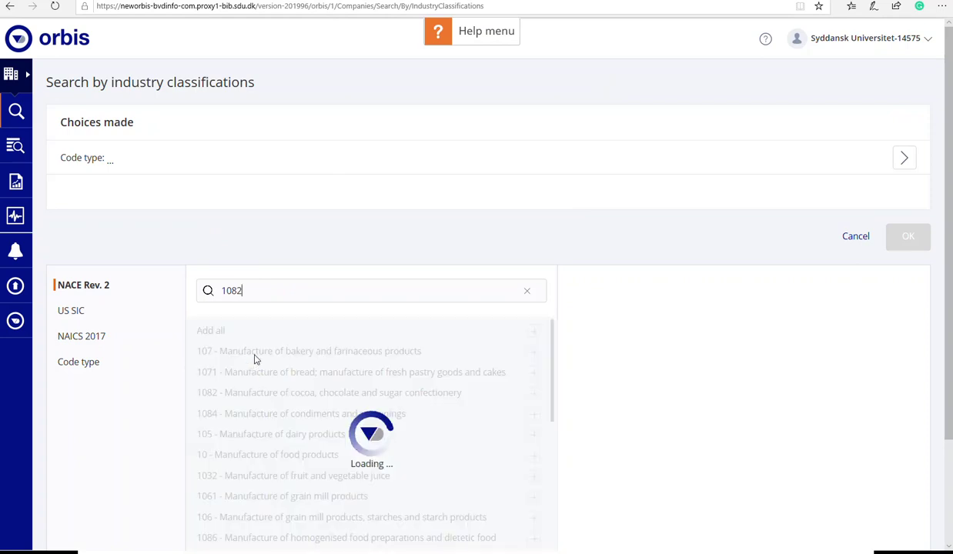
left_click(261, 333)
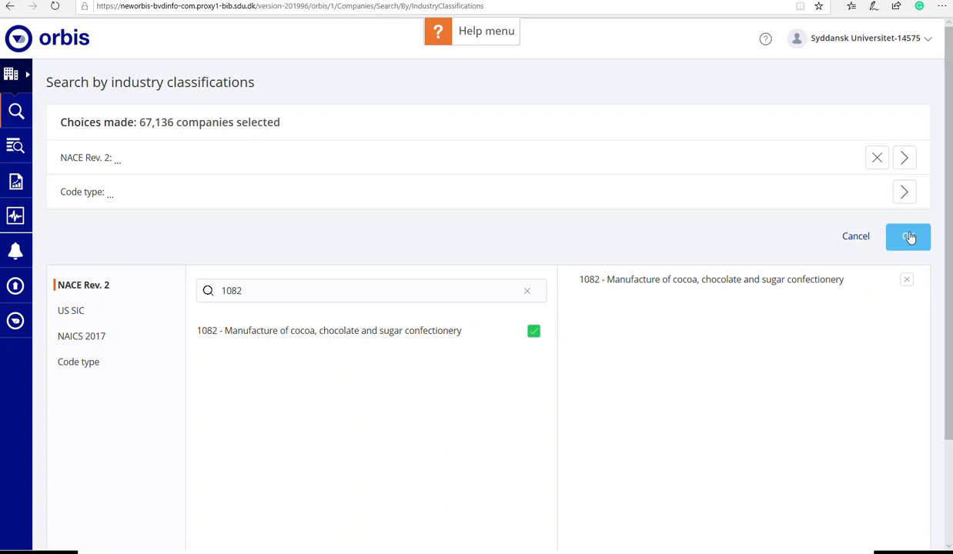
left_click(910, 240)
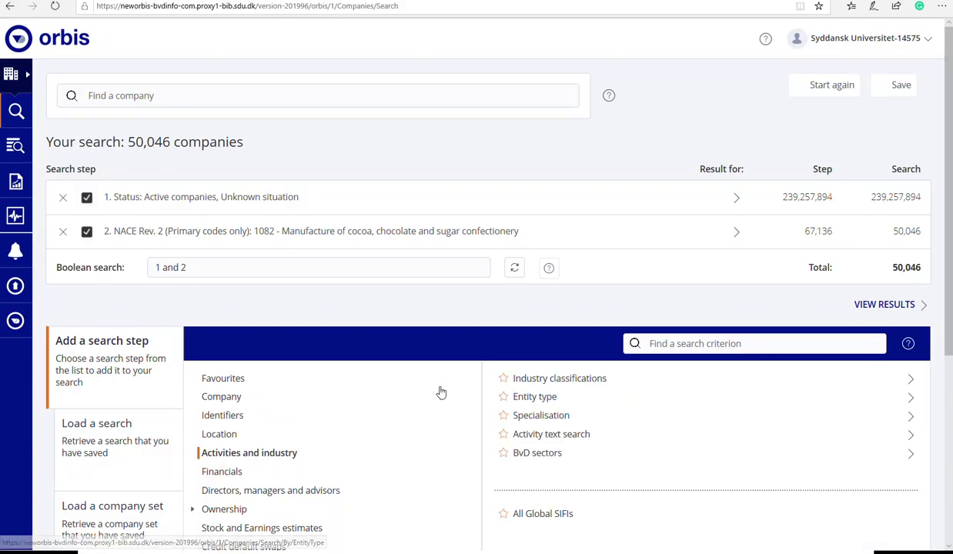
Step: Choose the Location criterion 'World region, country or region in country'
left_click(219, 434)
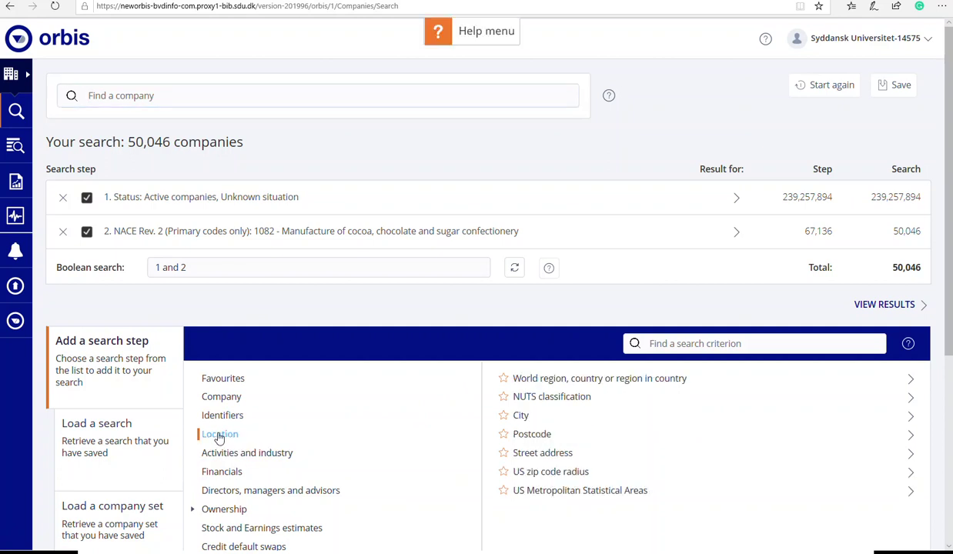
left_click(564, 379)
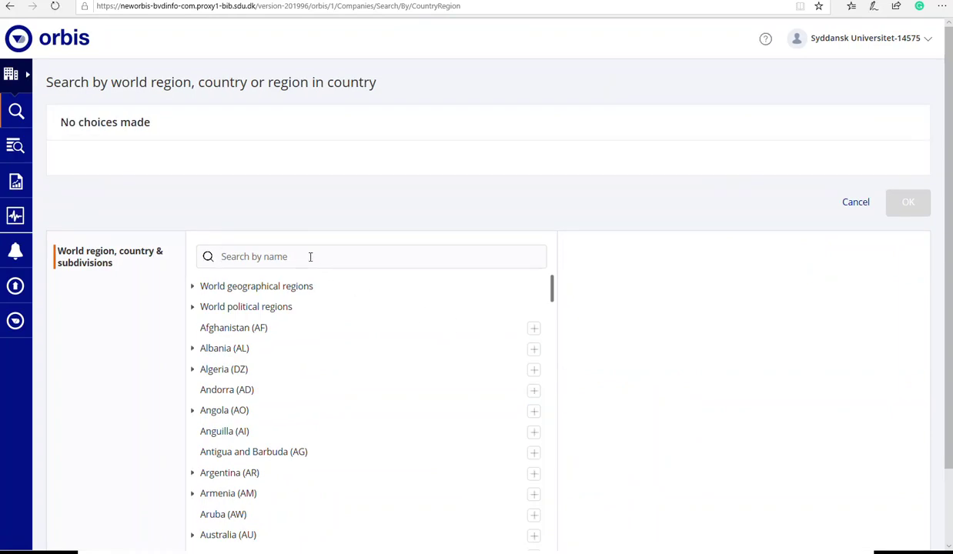
Step: Add Denmark as the location step, narrowing the search to 184 companies
type("denmark")
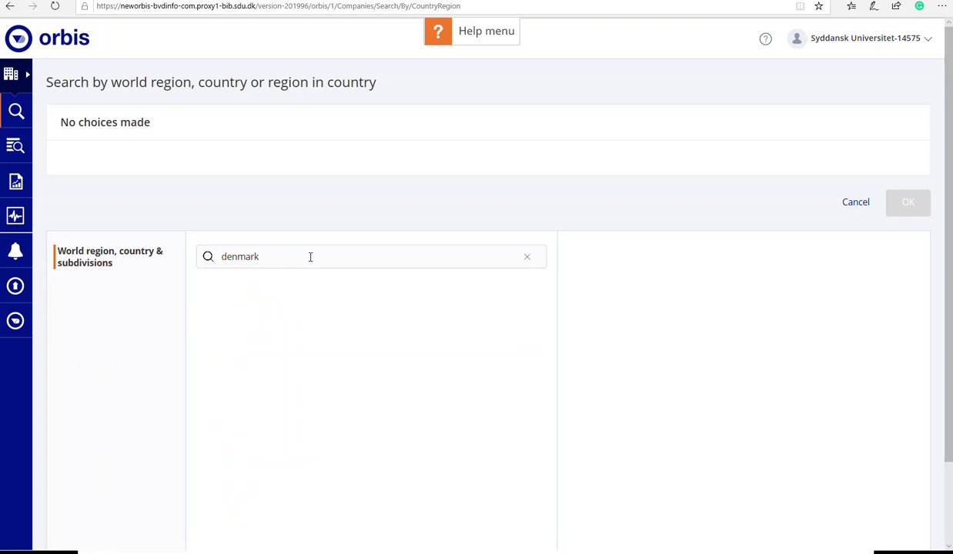
left_click(292, 297)
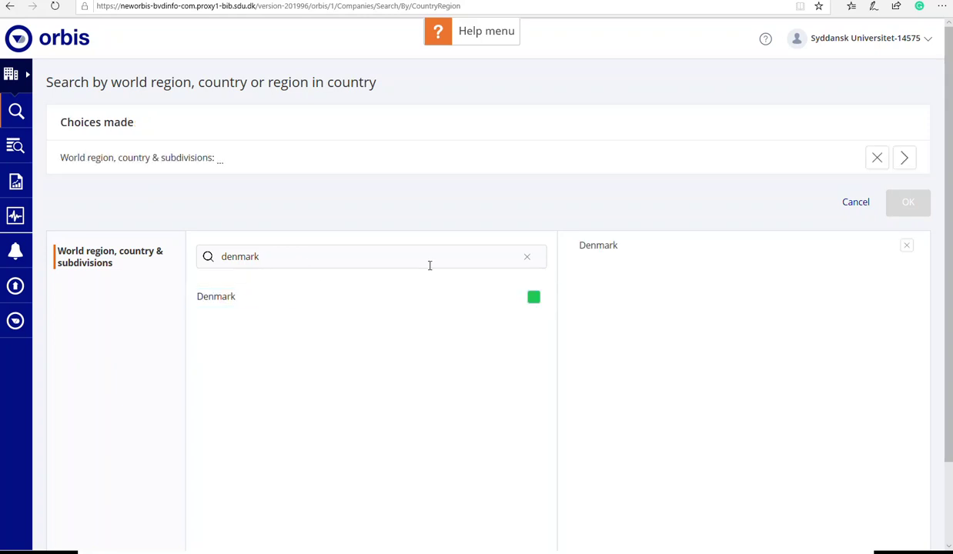
left_click(908, 203)
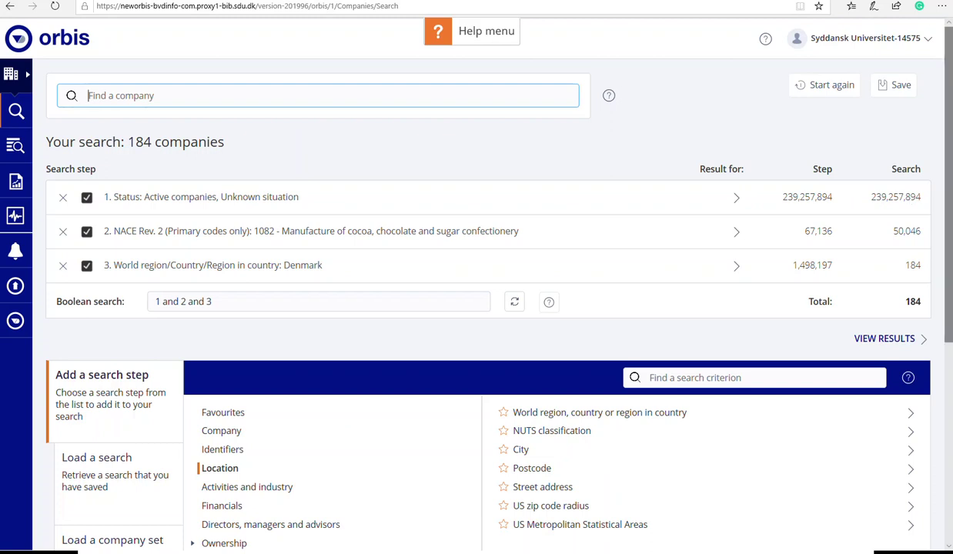
Step: Show the results list of 184 Danish NACE 1082 companies, headed by TOMS GRUPPEN A/S
left_click(881, 342)
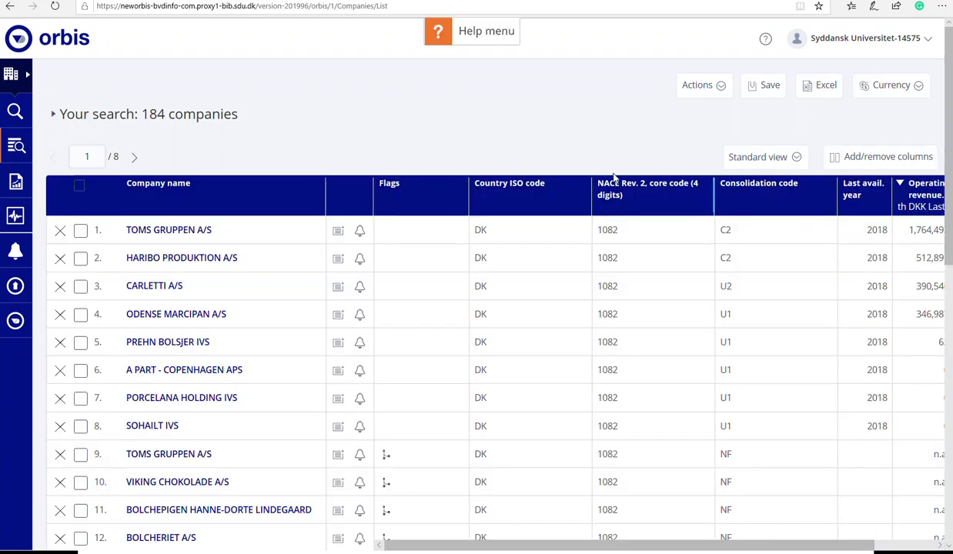
Step: Narrow the Country ISO code, NACE core code and Consolidation code columns so the table fits
left_click_drag(608, 185, 545, 189)
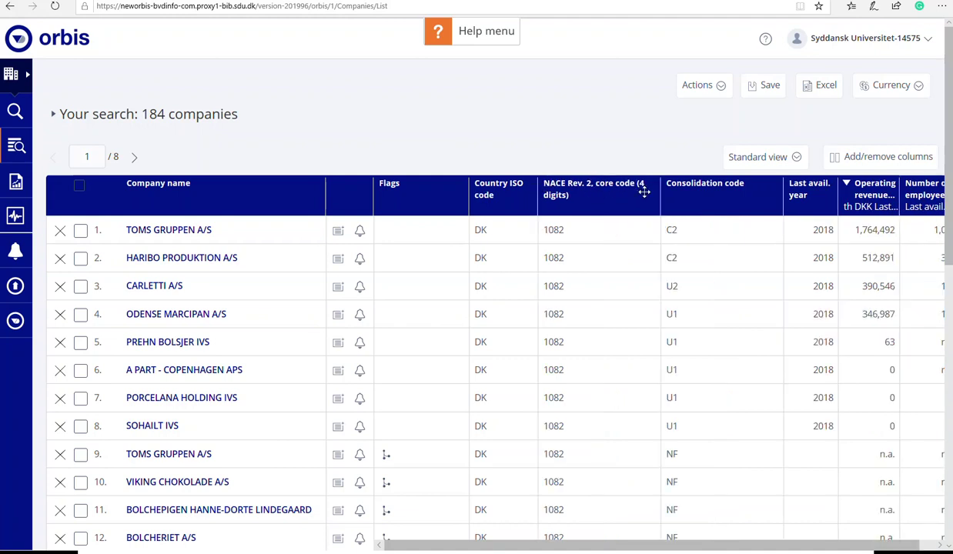
left_click_drag(640, 190, 589, 203)
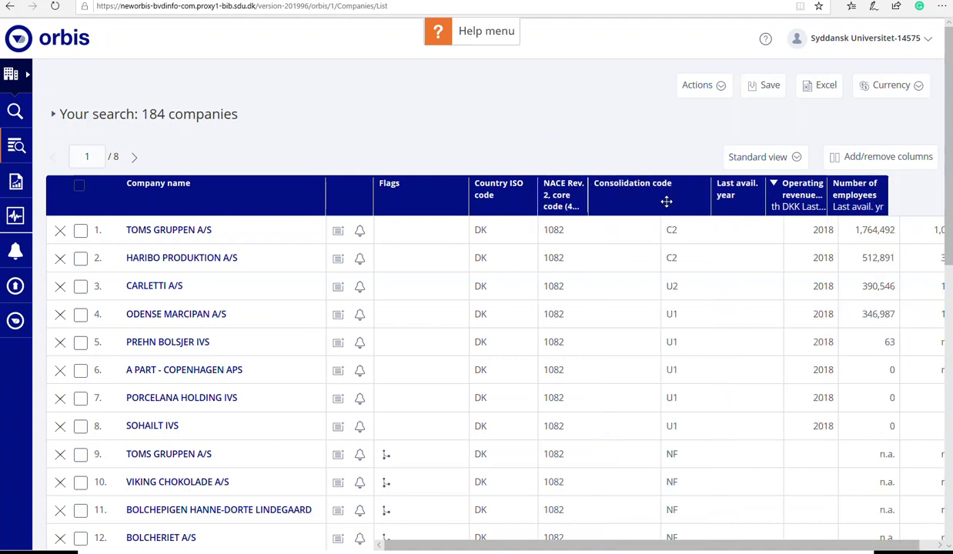
left_click_drag(708, 193, 649, 189)
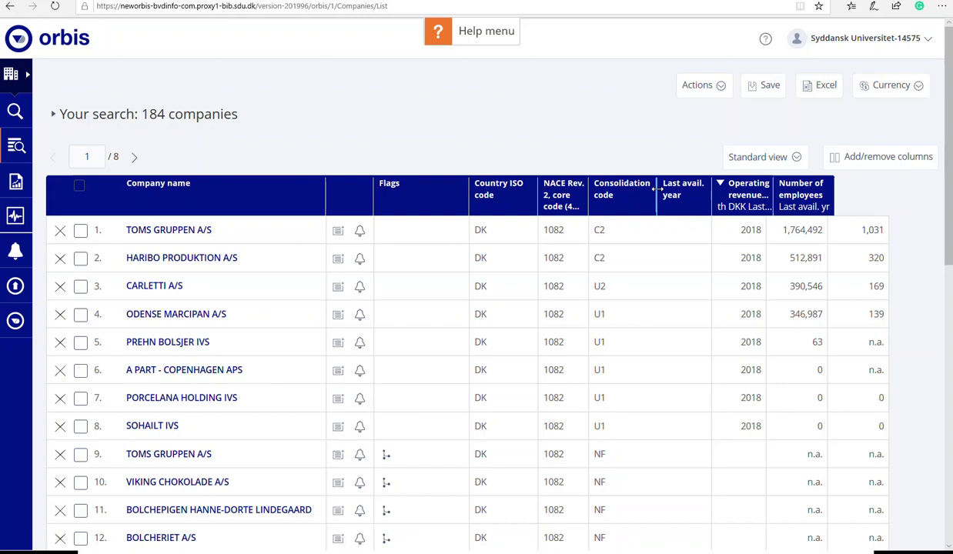
left_click(735, 198)
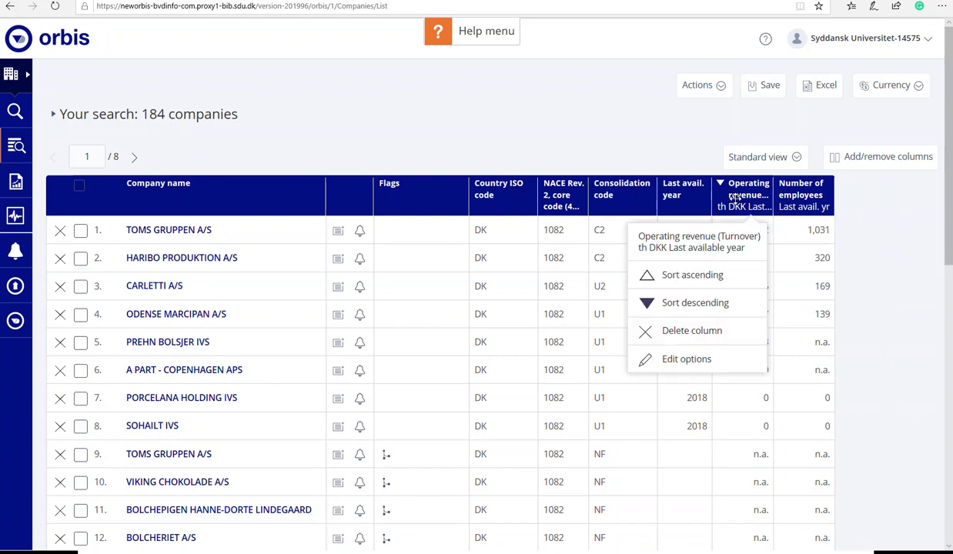
left_click(798, 187)
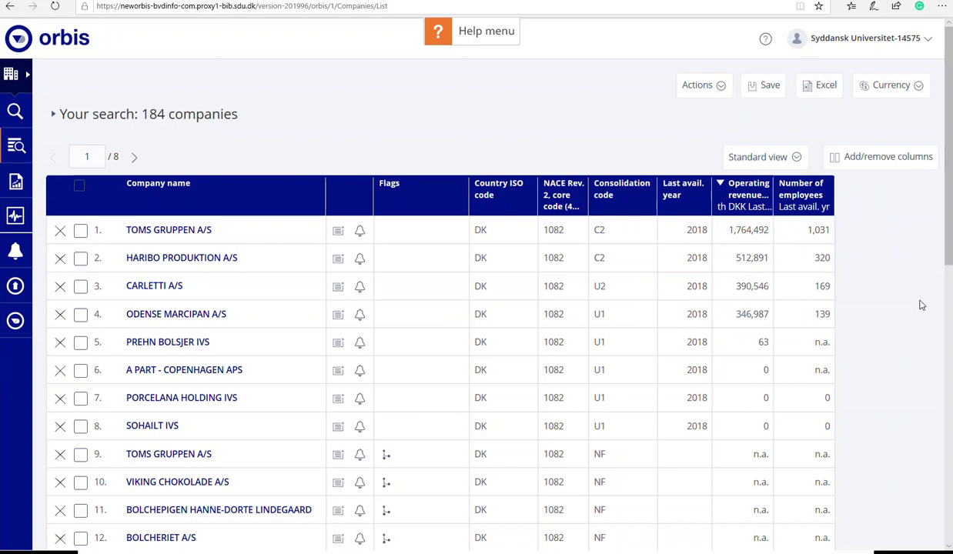
Step: Apply the saved SDUB view to the results list and narrow its Country column
left_click(753, 158)
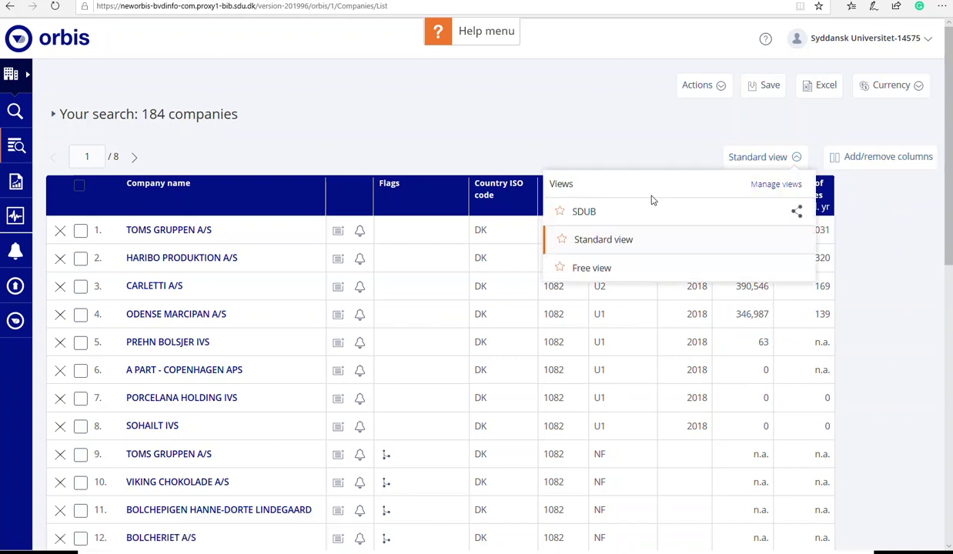
left_click(584, 213)
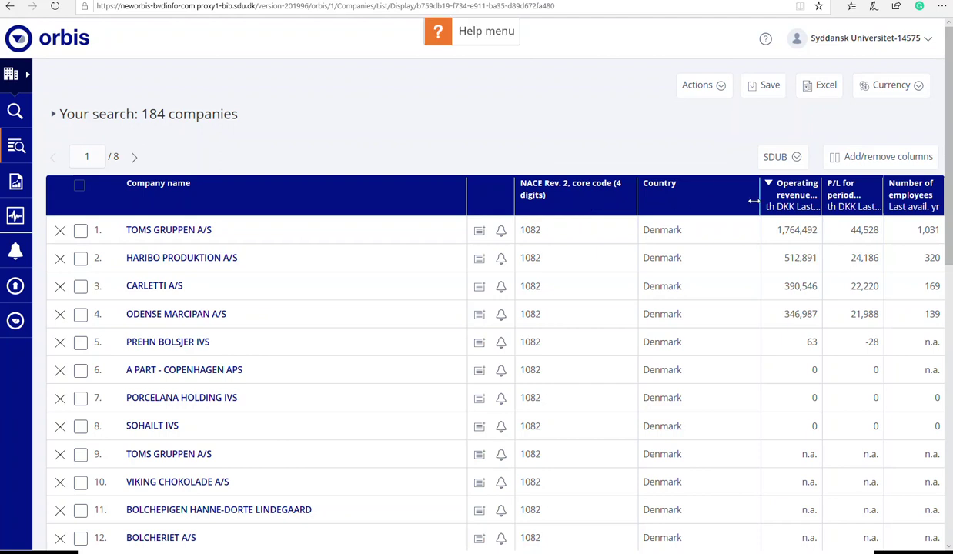
left_click_drag(765, 191, 709, 195)
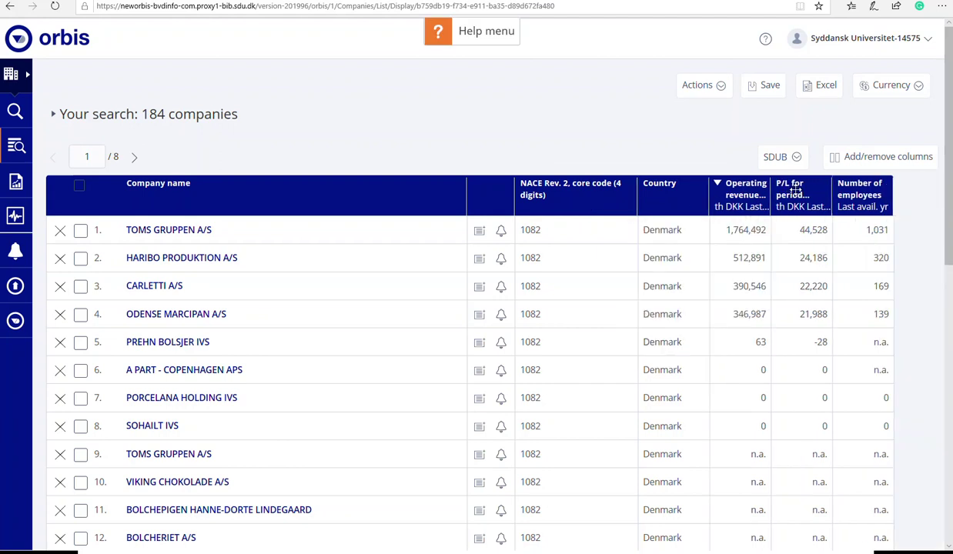
Step: Sort the 184 companies by P/L for period in descending order
mouse_move(796, 190)
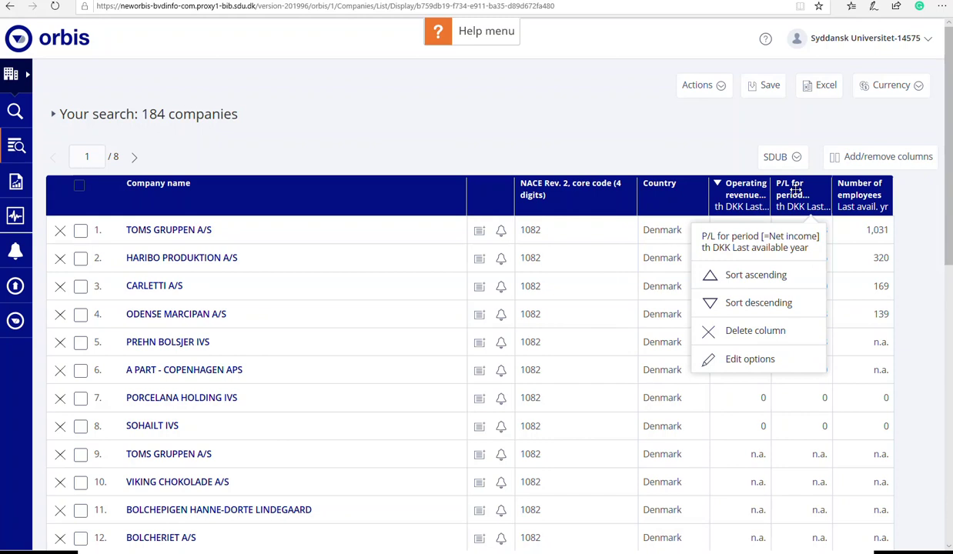
left_click(759, 304)
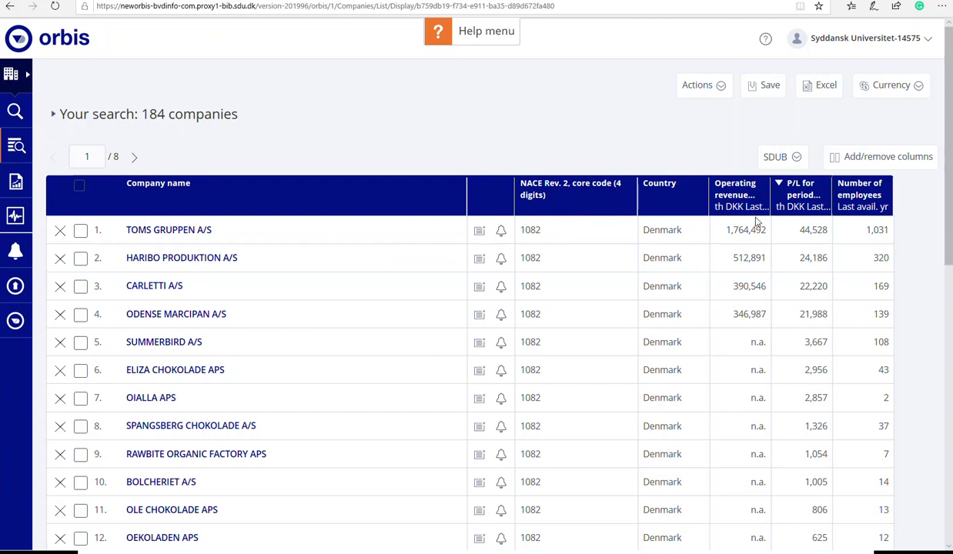
left_click(886, 91)
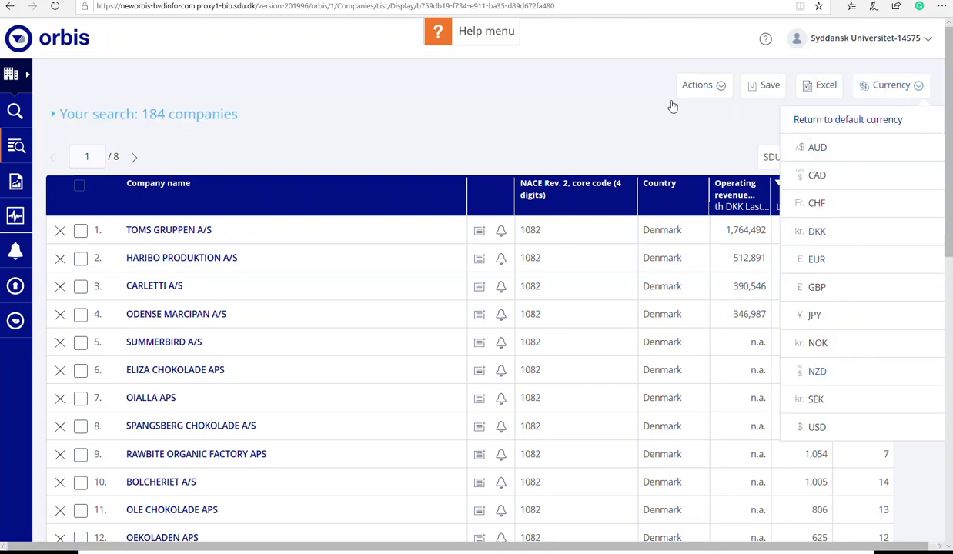
Step: Expand 'Your search: 184 companies' to reveal the Active status, NACE 1082 and Denmark steps
left_click(631, 127)
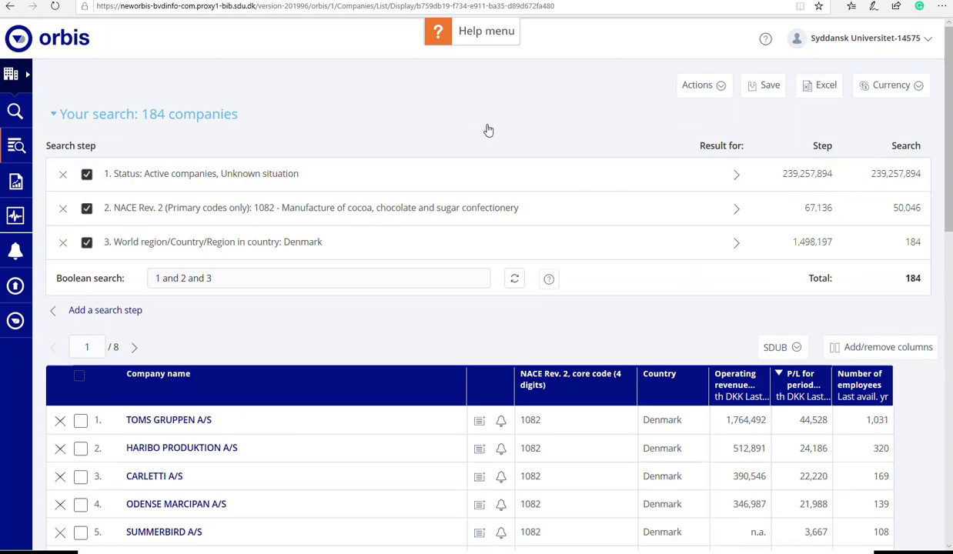